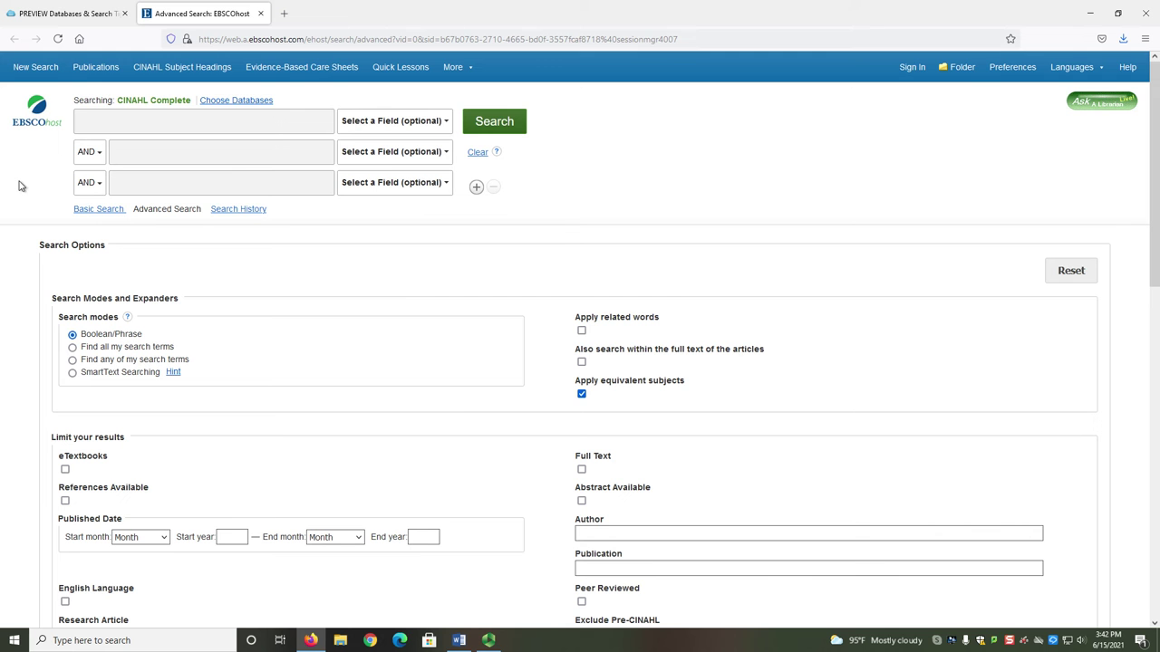
Open CINAHL from the NURS 378 research guide and enter the keywords "skin dermis epidermis hypodermis" in the first search row
left_click(66, 15)
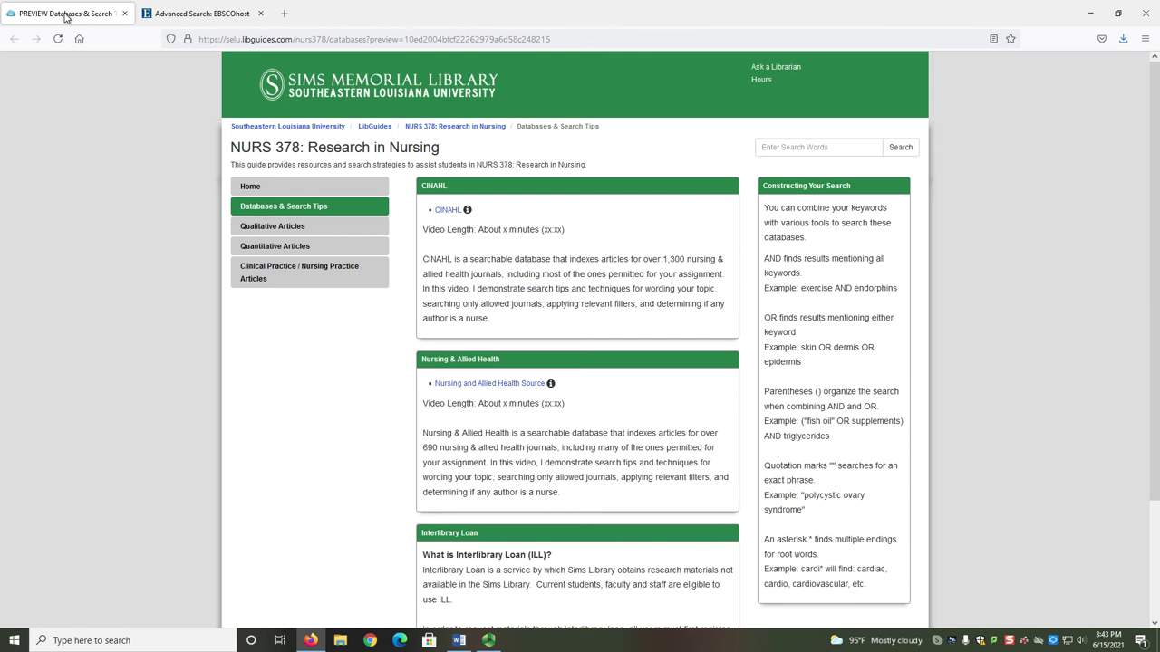
left_click(454, 212)
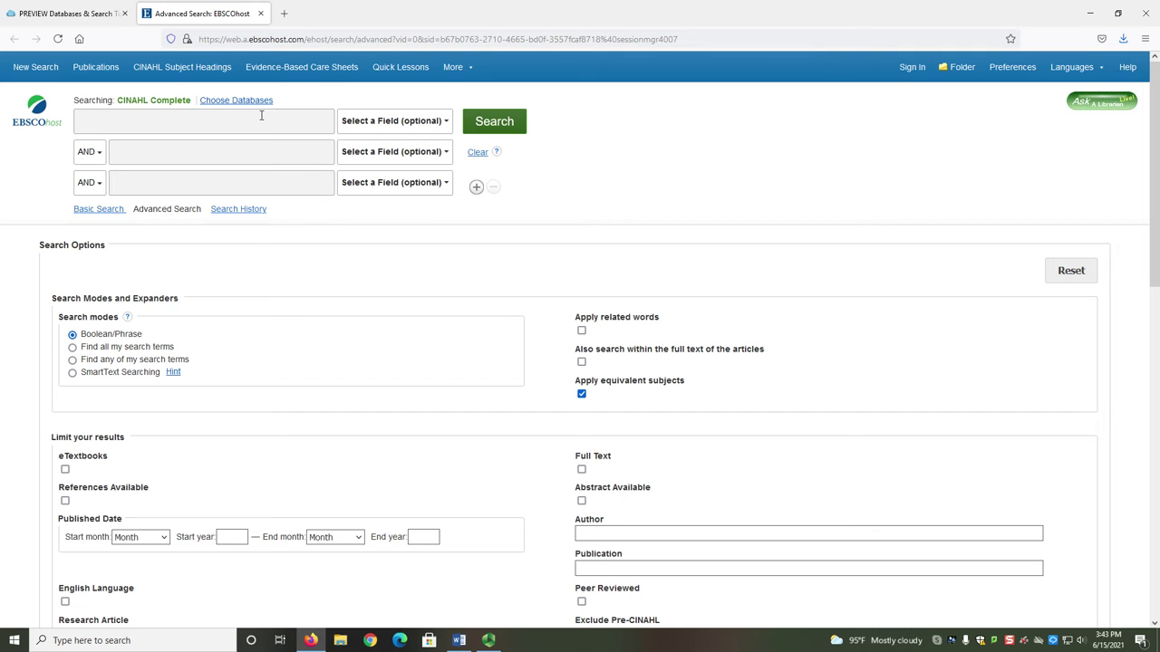
left_click(262, 115)
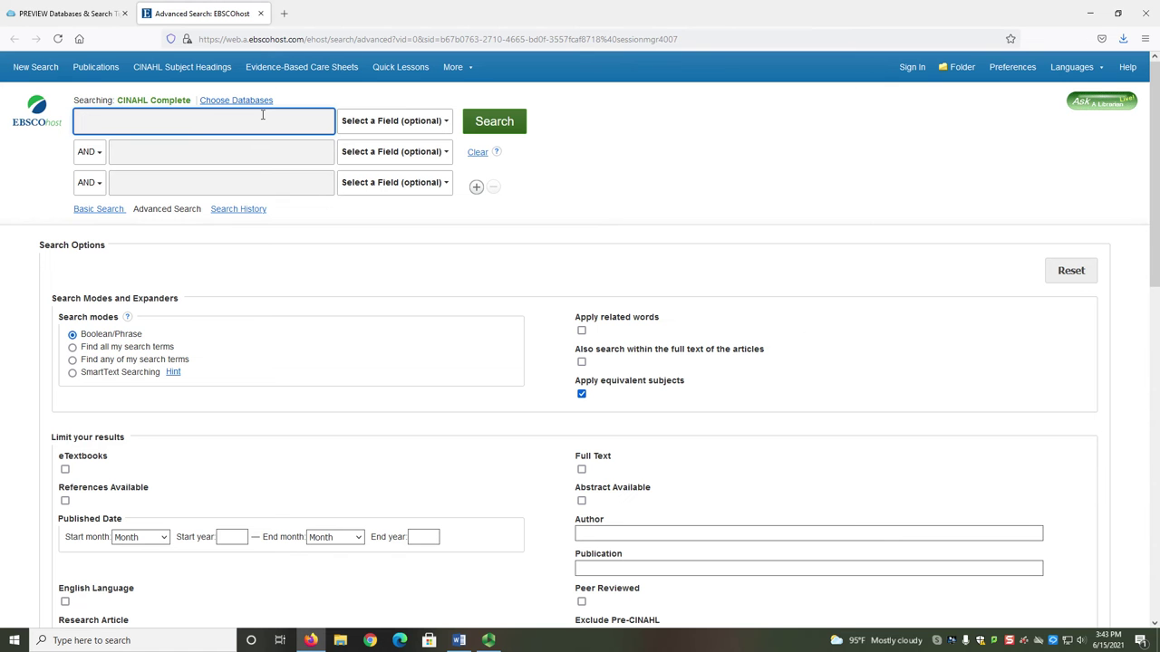
type("skin d")
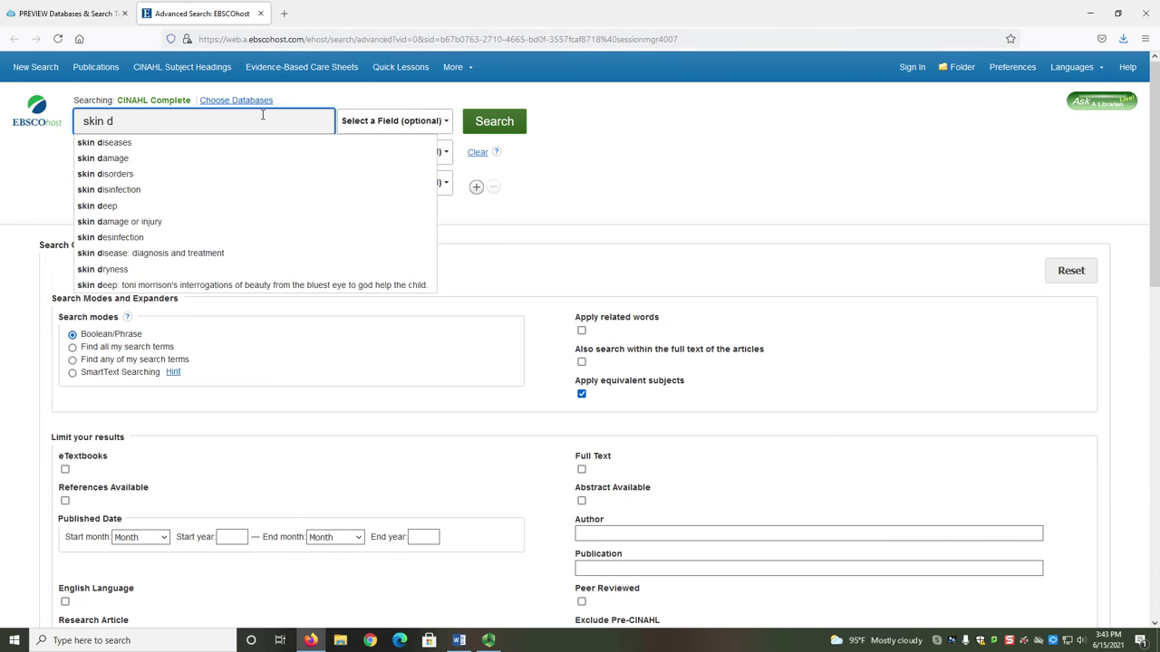
type("ermis epidermis")
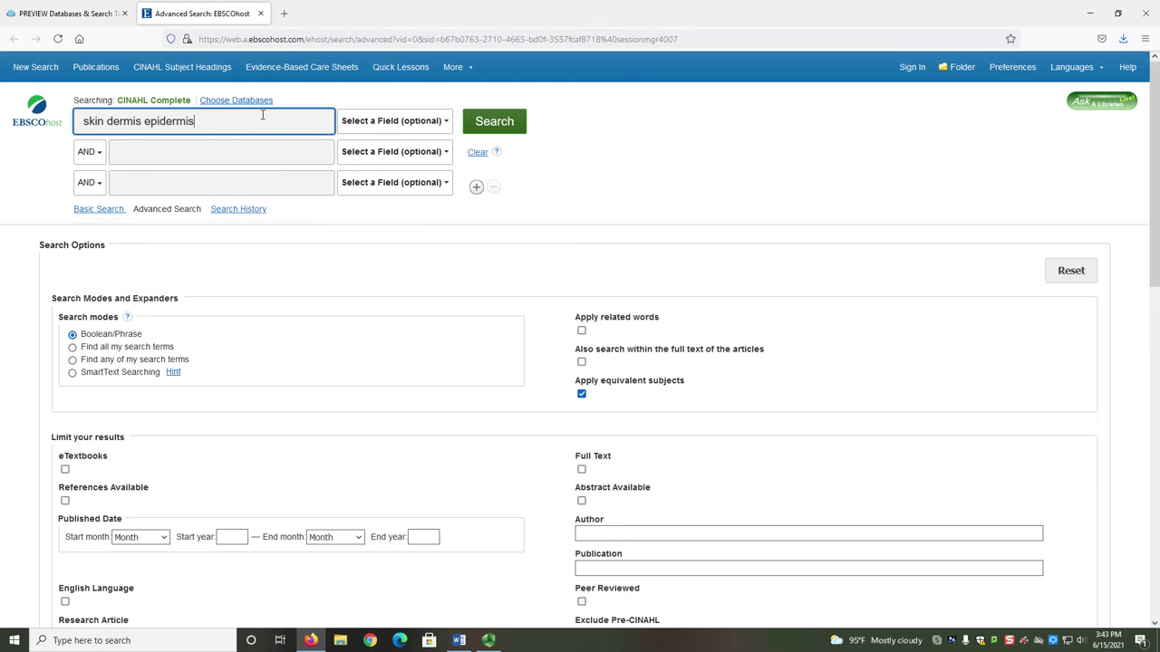
type(" hy")
type("pod")
type("ermis")
Join the four skin keywords with OR and enclose the whole expression in parentheses
type("OR")
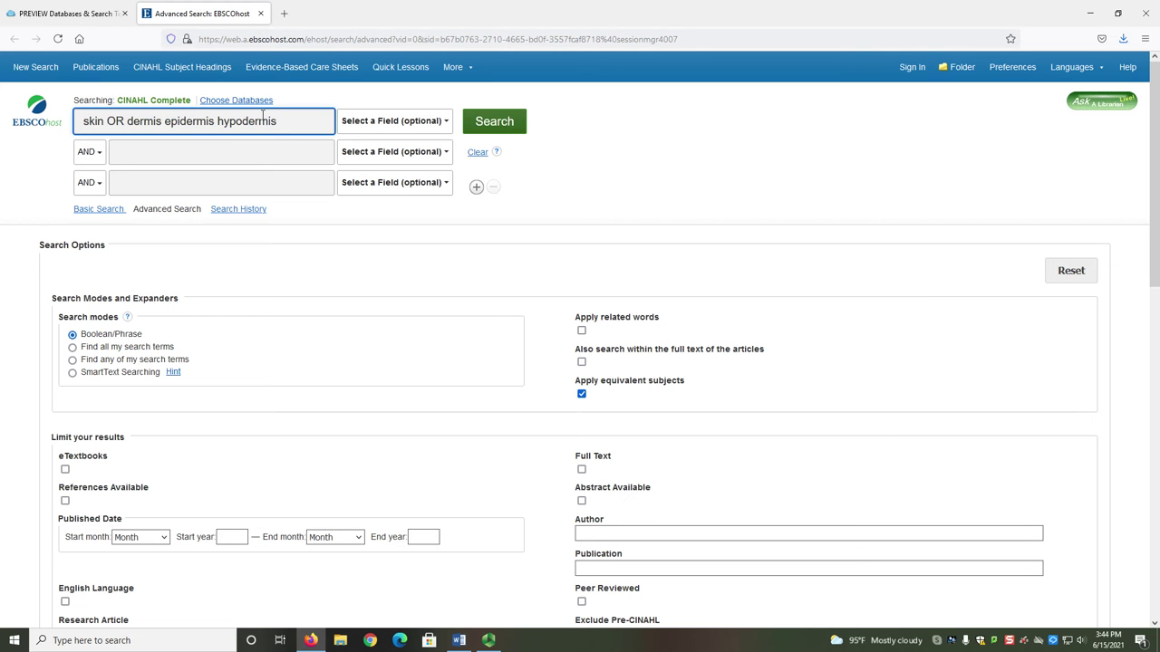
key("ctrl+Right")
type("OR")
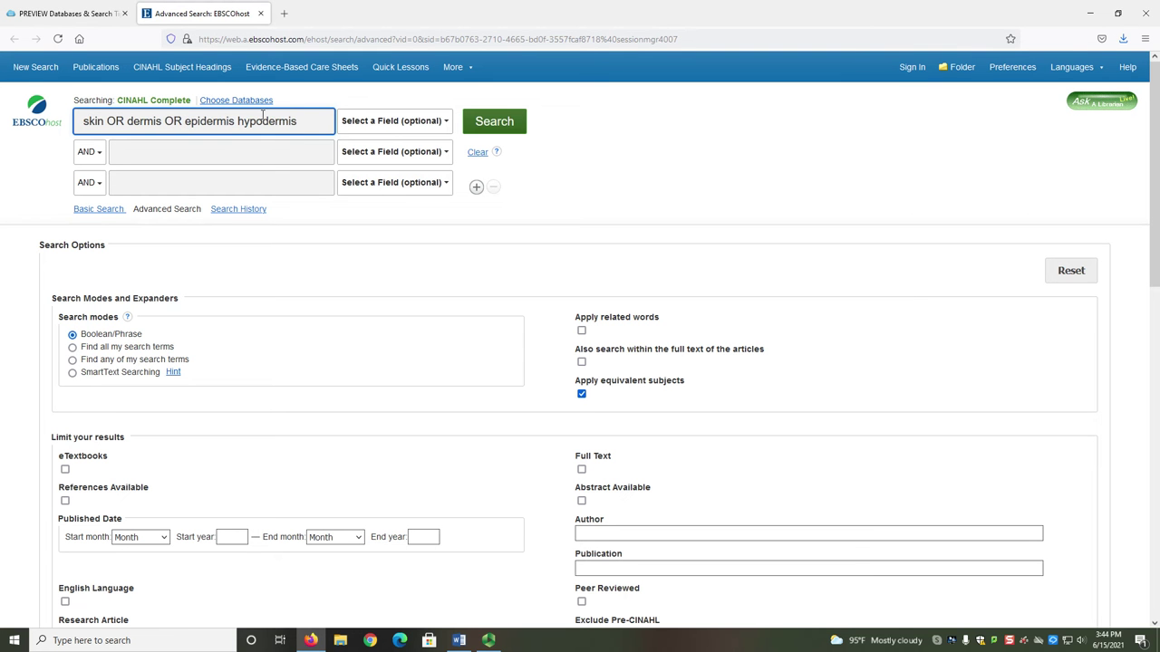
key("Right")
key("Right")
key("Right")
key("Right")
key("Right")
key("Right")
type("OR")
key("End")
type(")")
left_click(78, 120)
type("(")
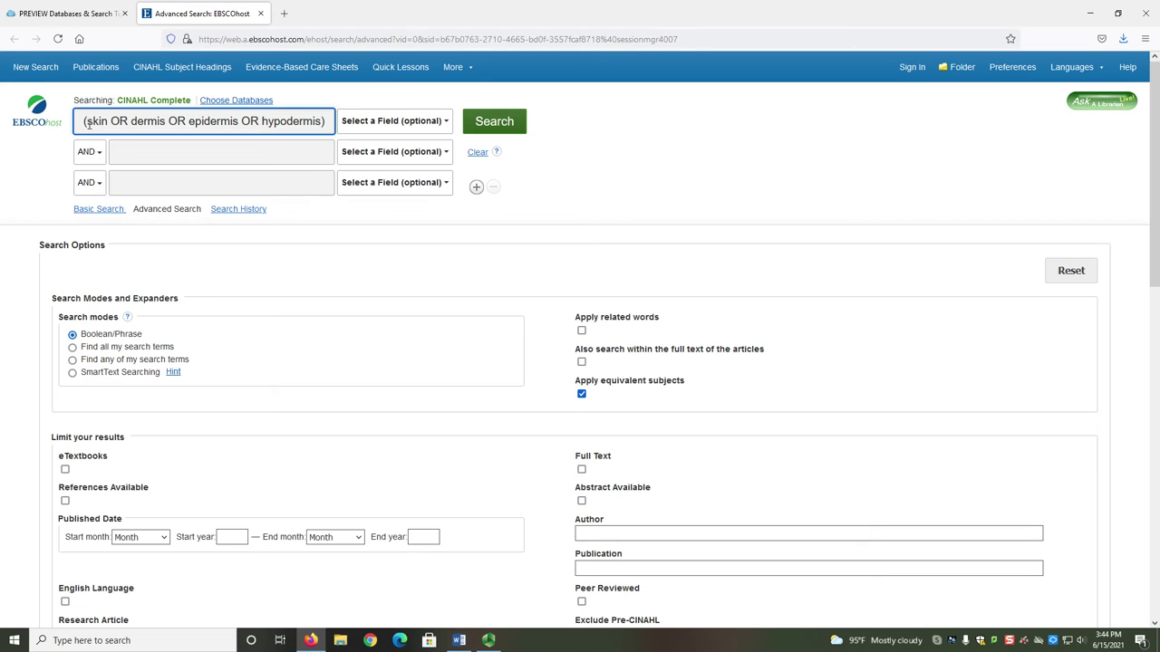
Enter ("Journal of Advanced Nursing" OR "Emergency Nurse") as the second row's search expression
left_click(152, 158)
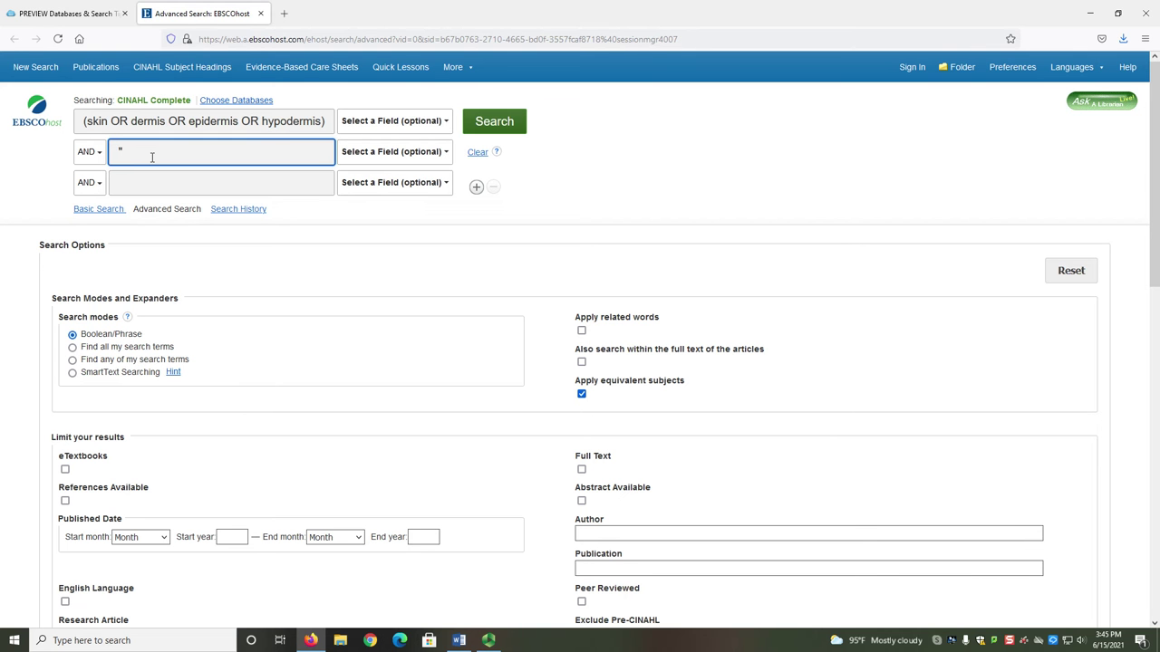
type("Jou")
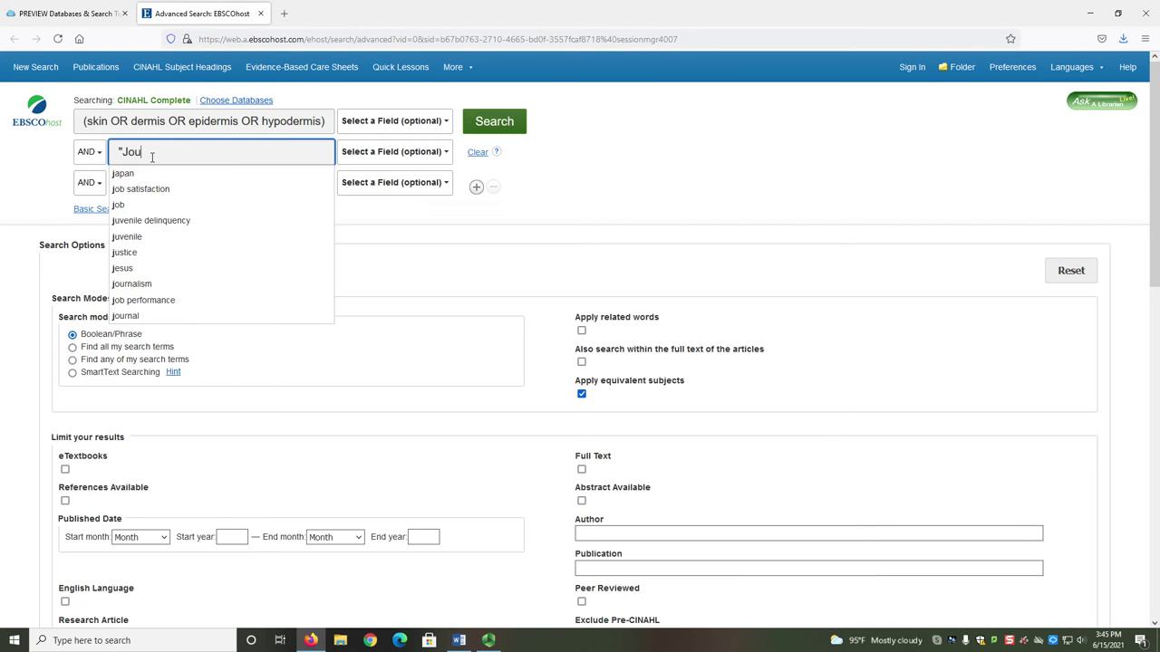
type("rnal of Advanced Nursing\" ")
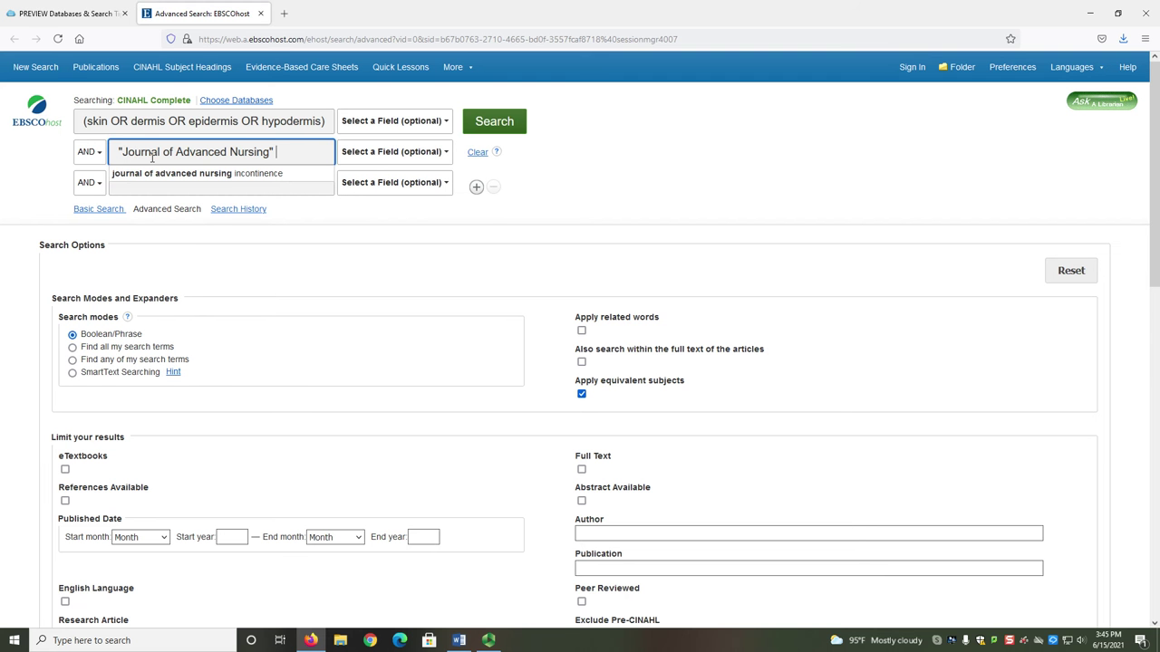
type("OR \"E")
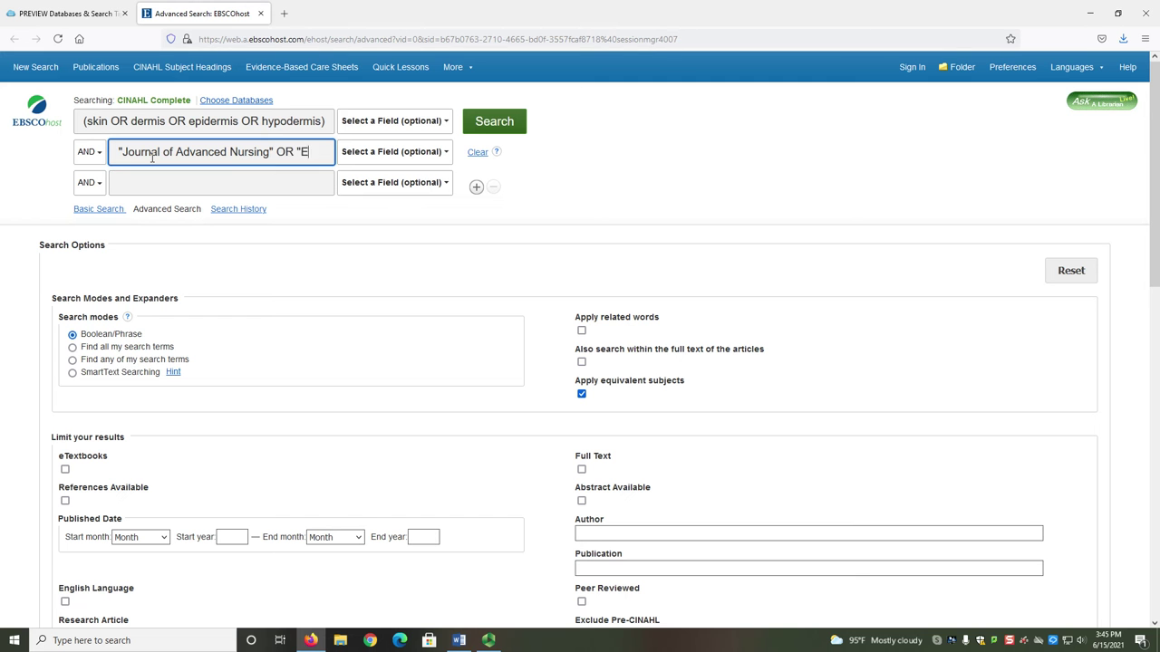
type("mergency Nurse\")")
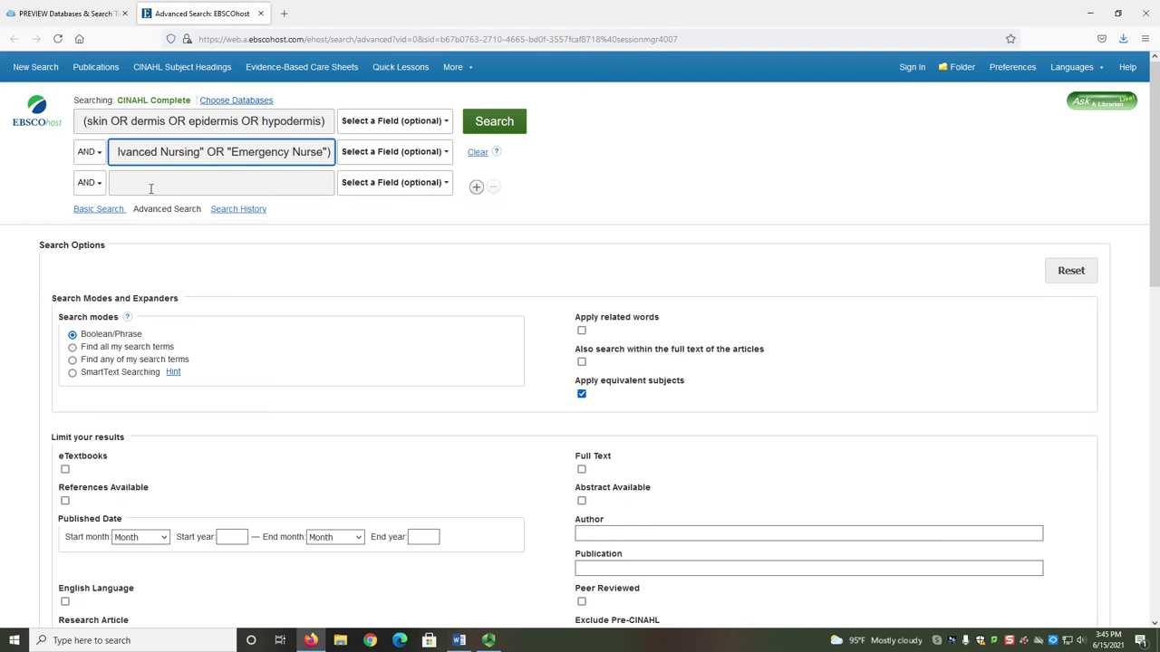
left_click_drag(160, 152, 109, 152)
left_click(116, 152)
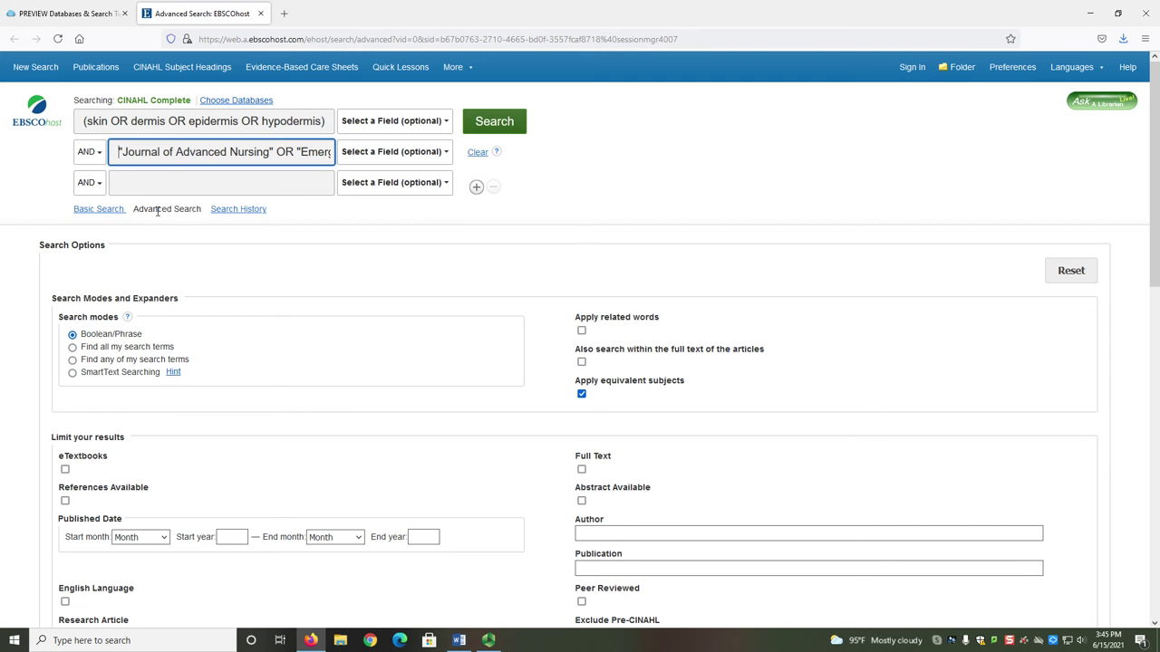
type("(")
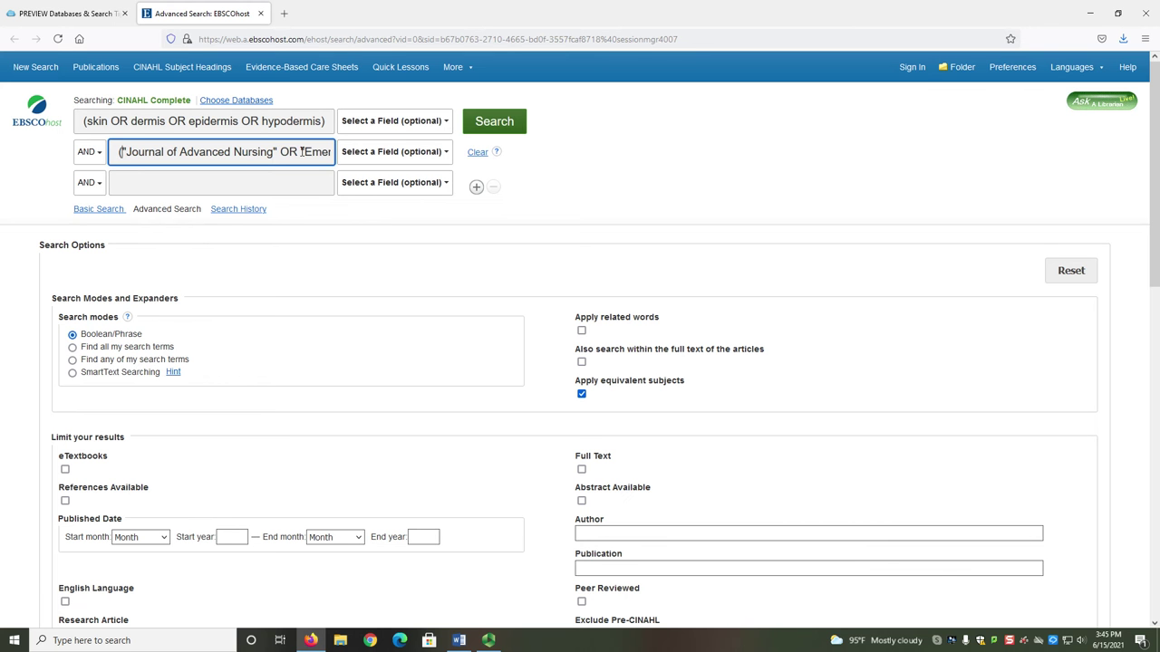
left_click_drag(300, 152, 335, 162)
left_click(331, 156)
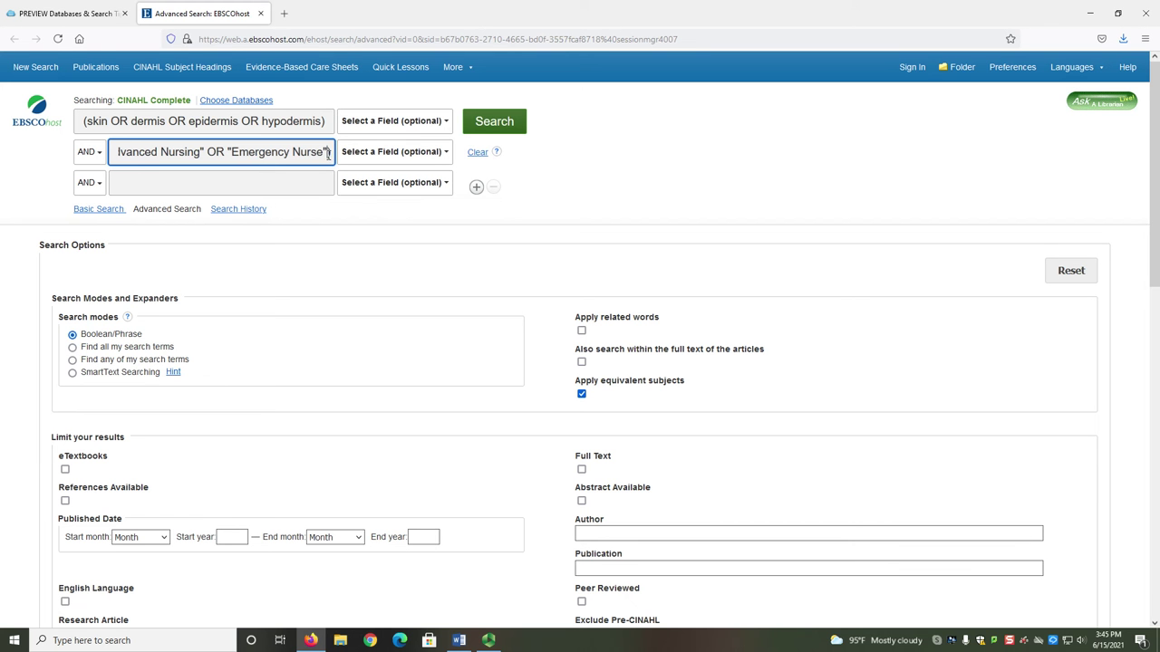
Restrict the second row to JN Publication [exact] and replace its text with the copied journal list ending in "Worldviews on Evidence-Based Nursing"
left_click(409, 154)
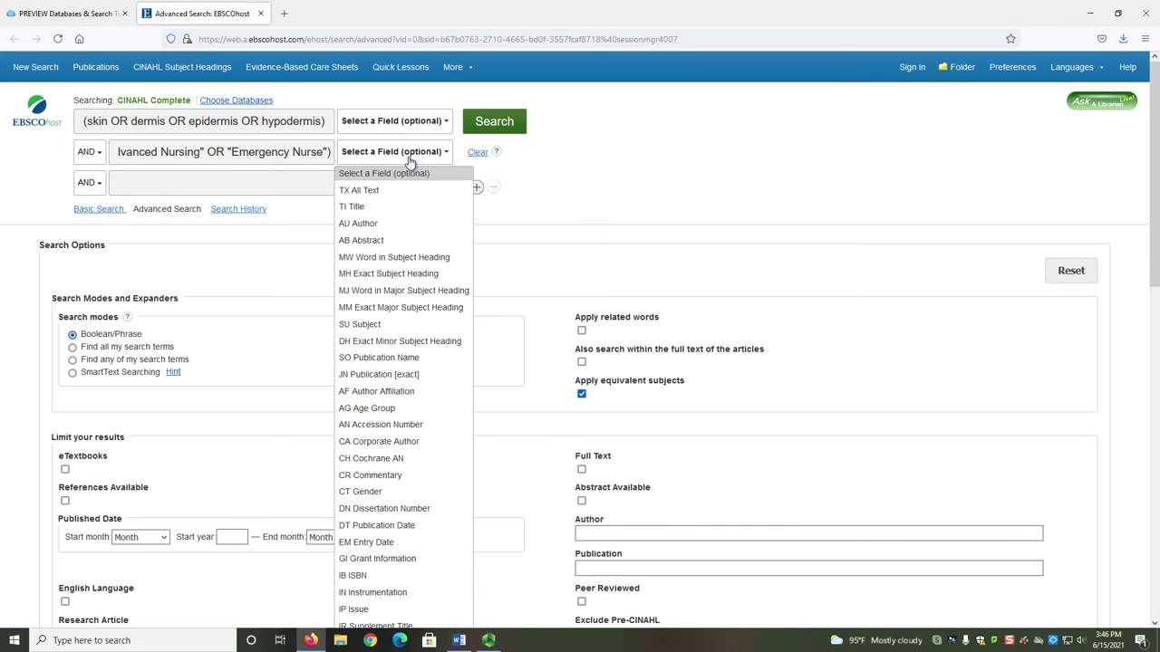
left_click(388, 375)
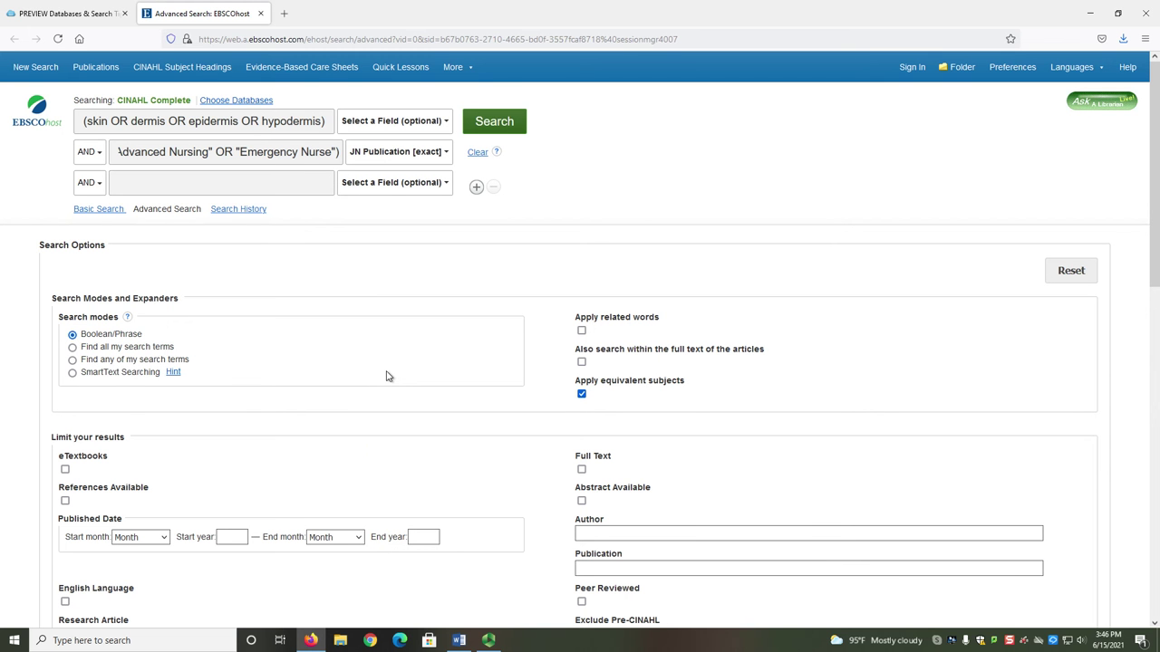
key("ctrl+v")
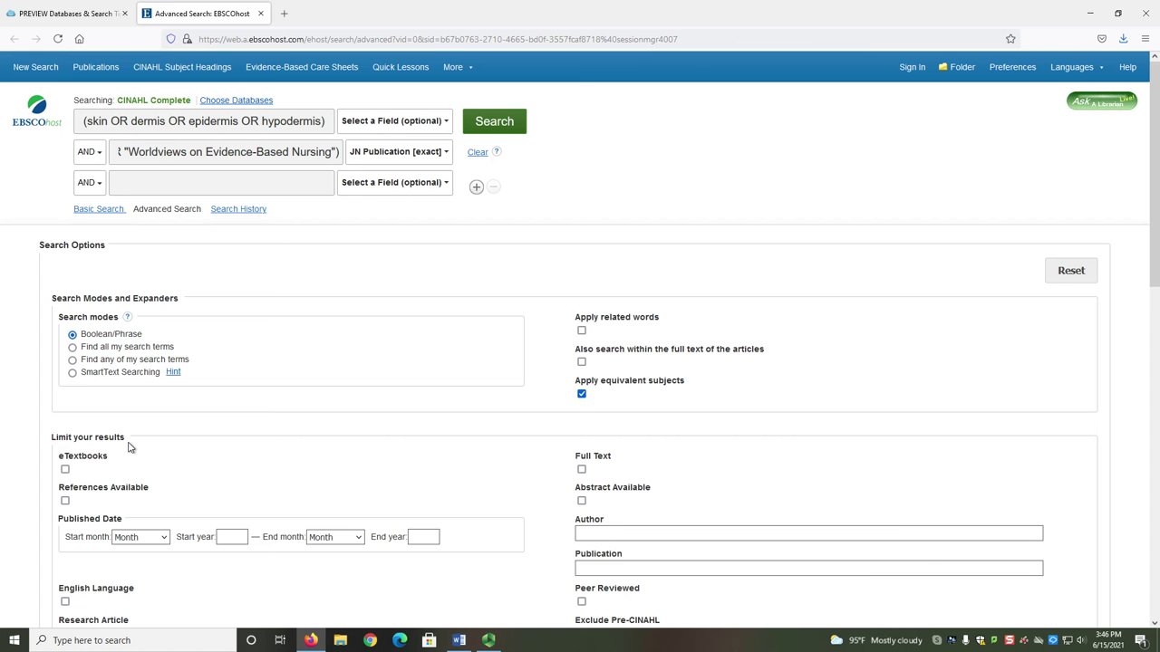
Limit the published date to the years 2016 through 2021
scroll(130, 447, "down", 3)
triple_click(127, 277)
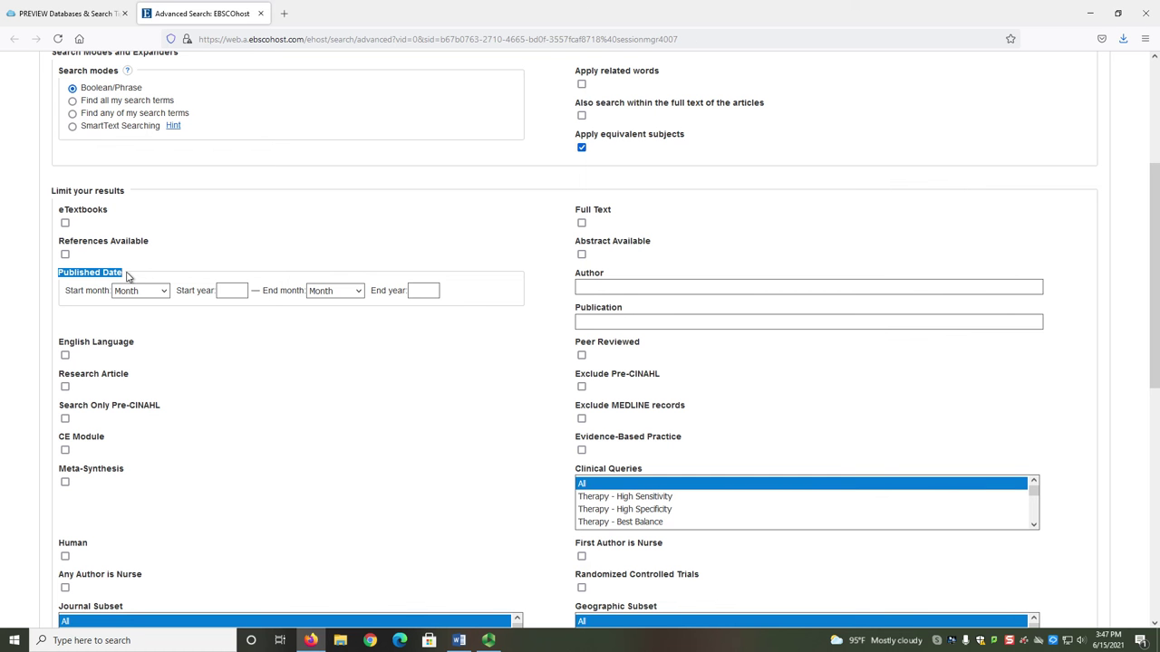
left_click(227, 292)
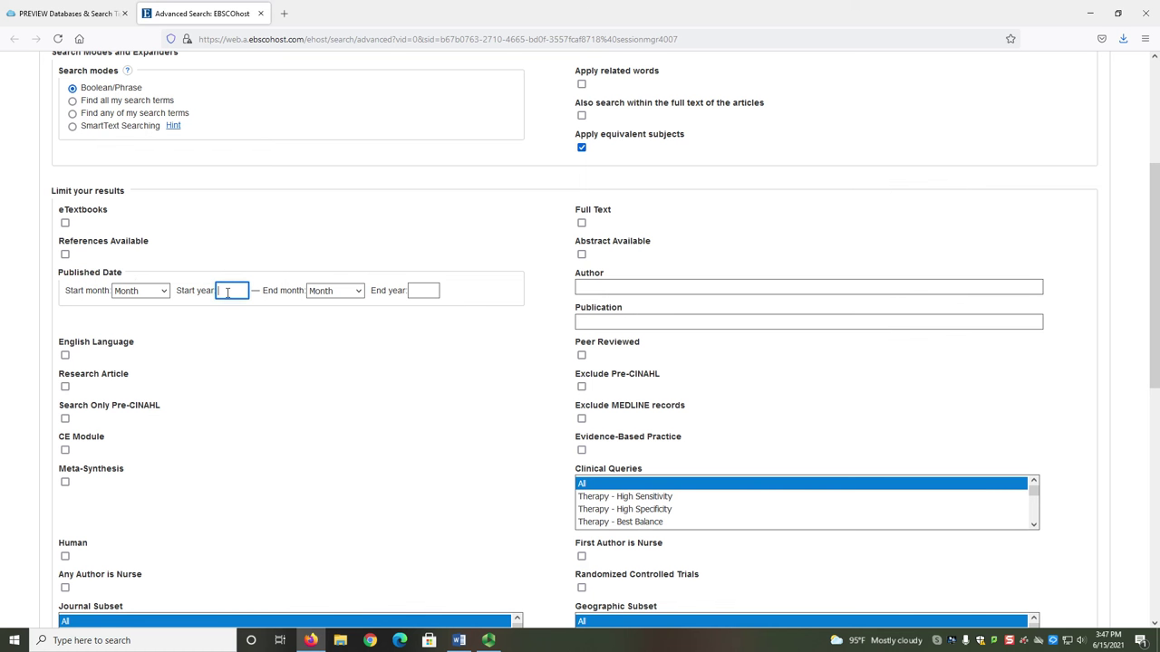
type("2016")
left_click(421, 290)
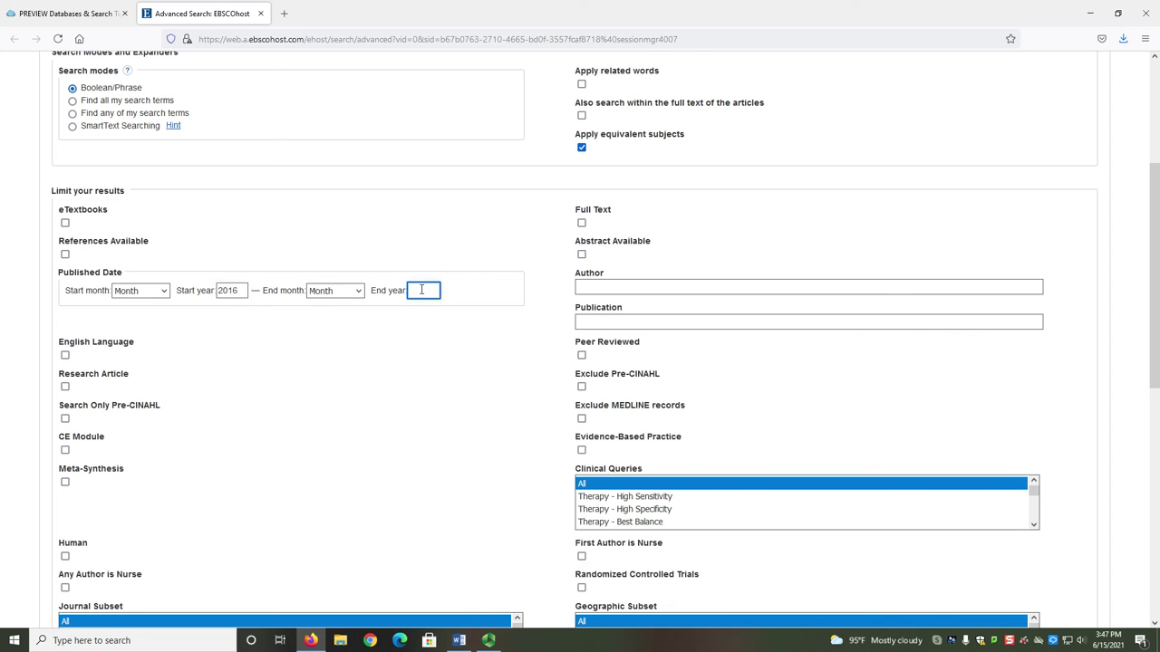
type("2021")
Limit the results to English Language, Peer Reviewed and Any Author is Nurse
left_click_drag(59, 345, 136, 348)
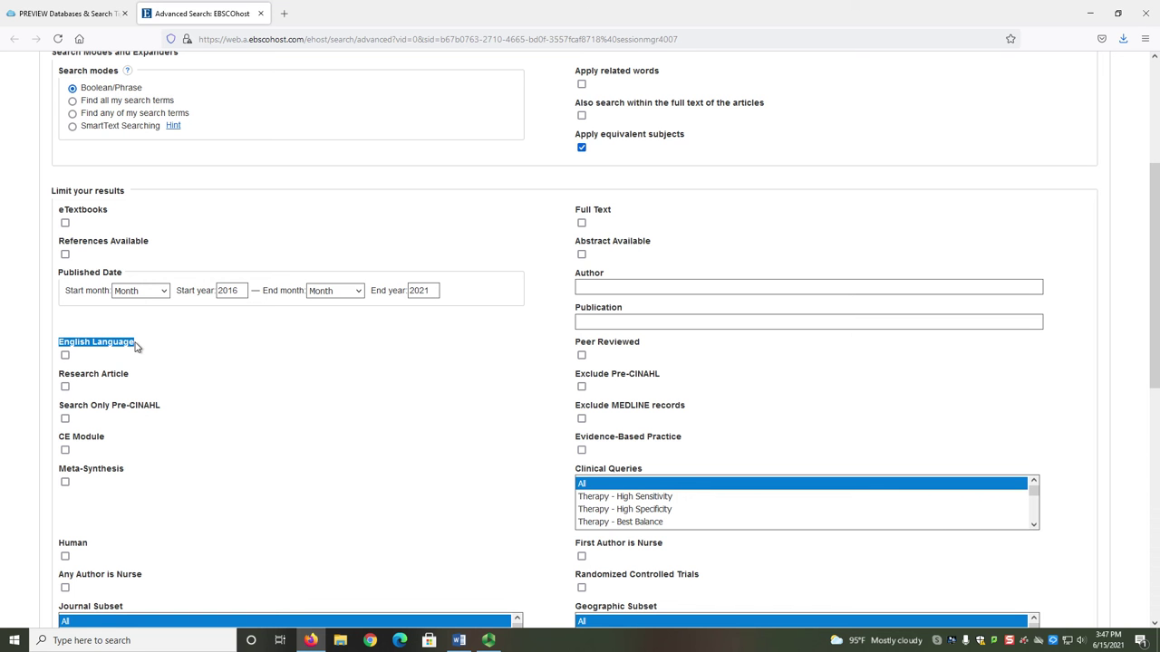
left_click(65, 356)
left_click_drag(575, 342, 640, 350)
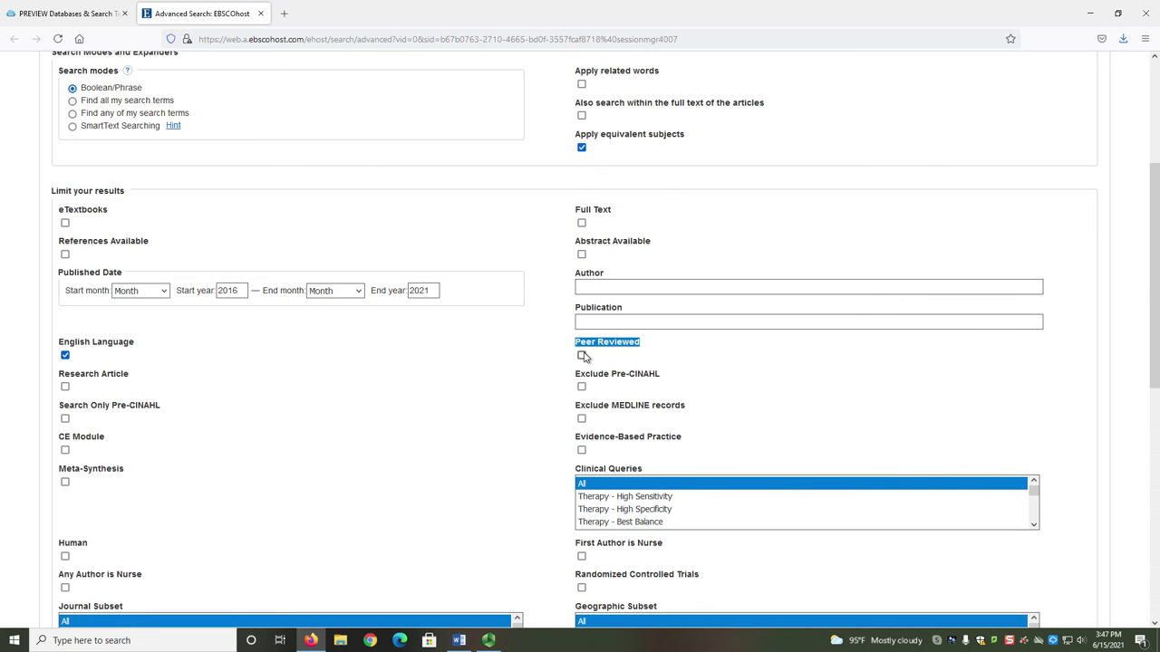
left_click(582, 355)
scroll(407, 368, "down", 3)
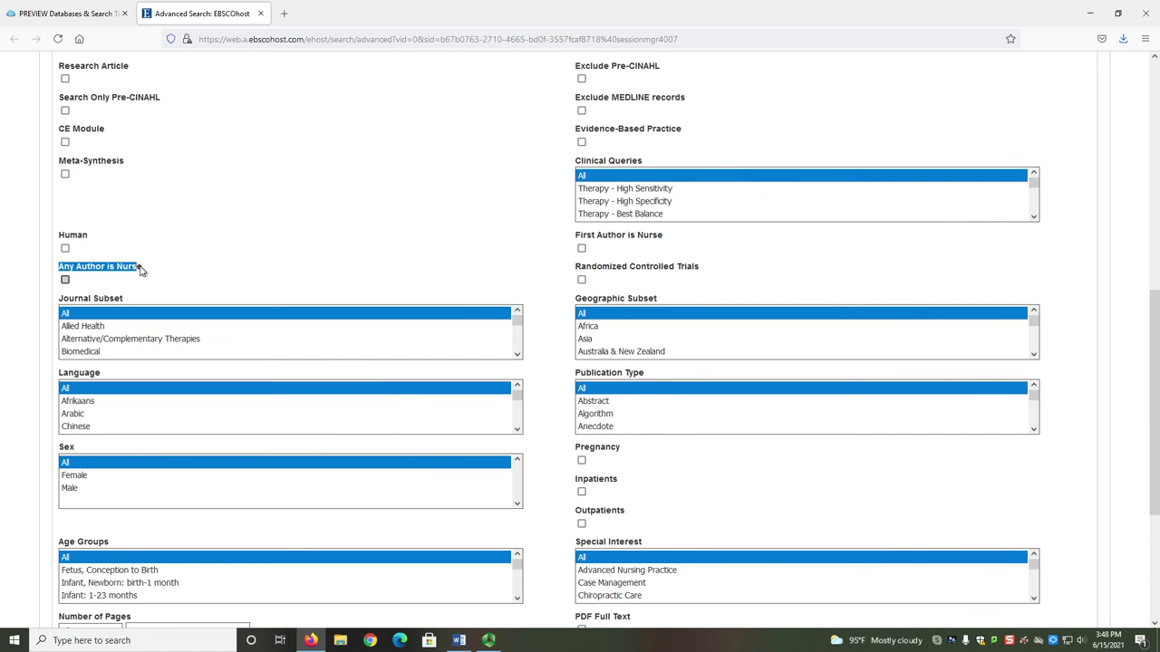
left_click(65, 280)
Review the search terms and limiters, run the search and check the number of results
scroll(164, 281, "up", 10)
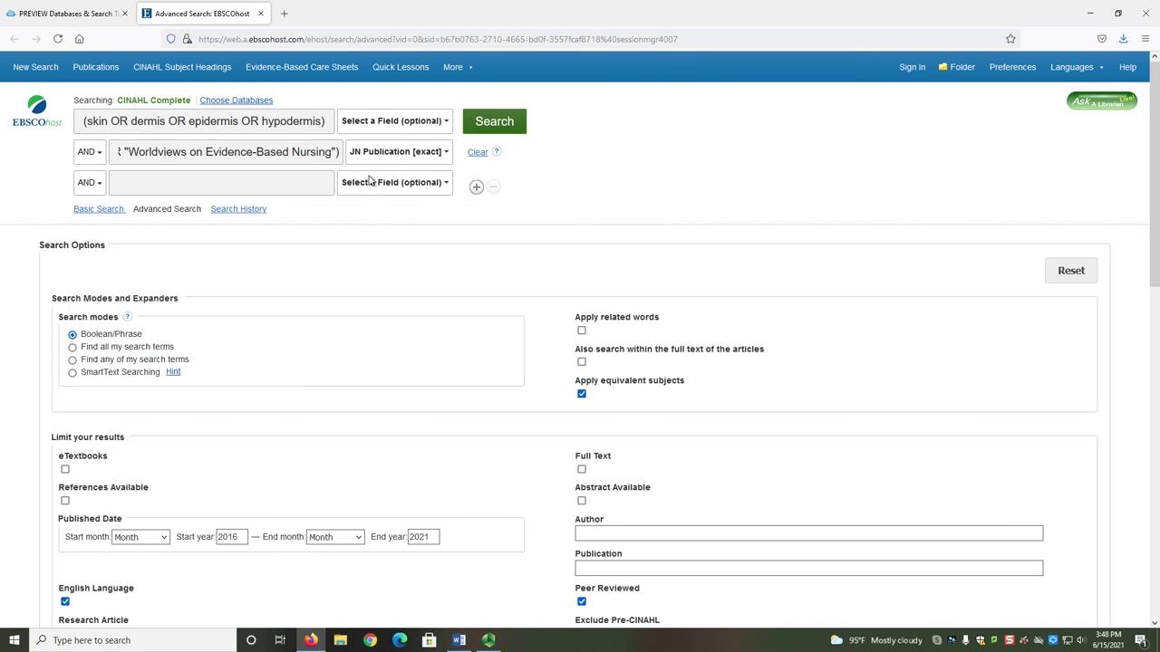
scroll(190, 311, "down", 3)
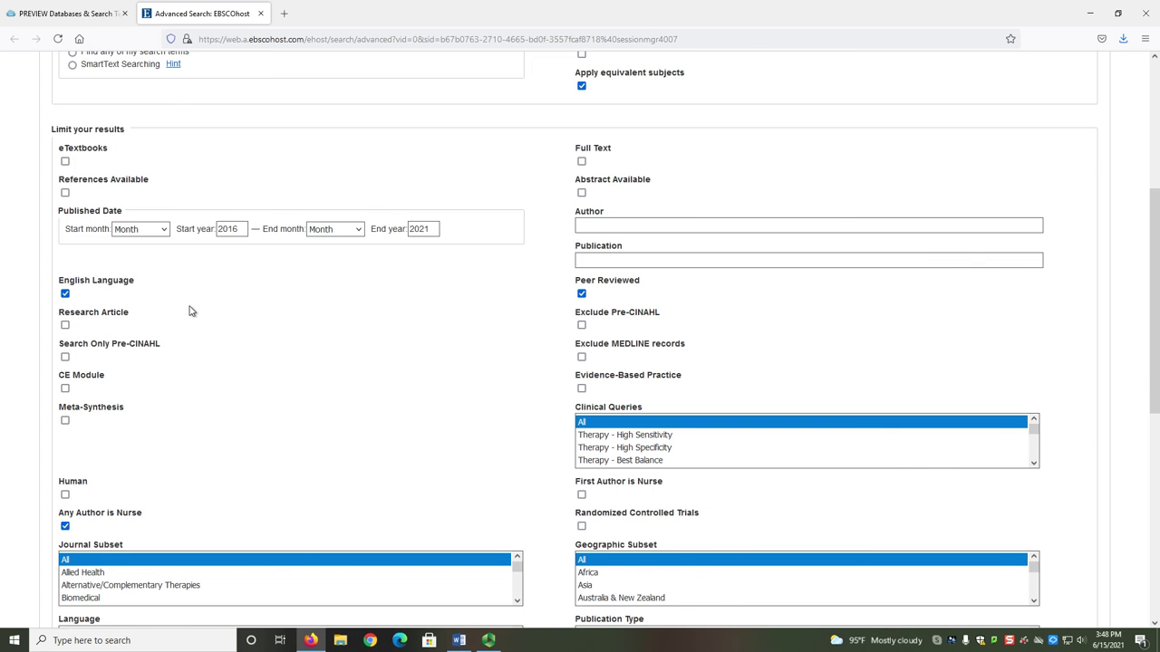
scroll(293, 329, "up", 3)
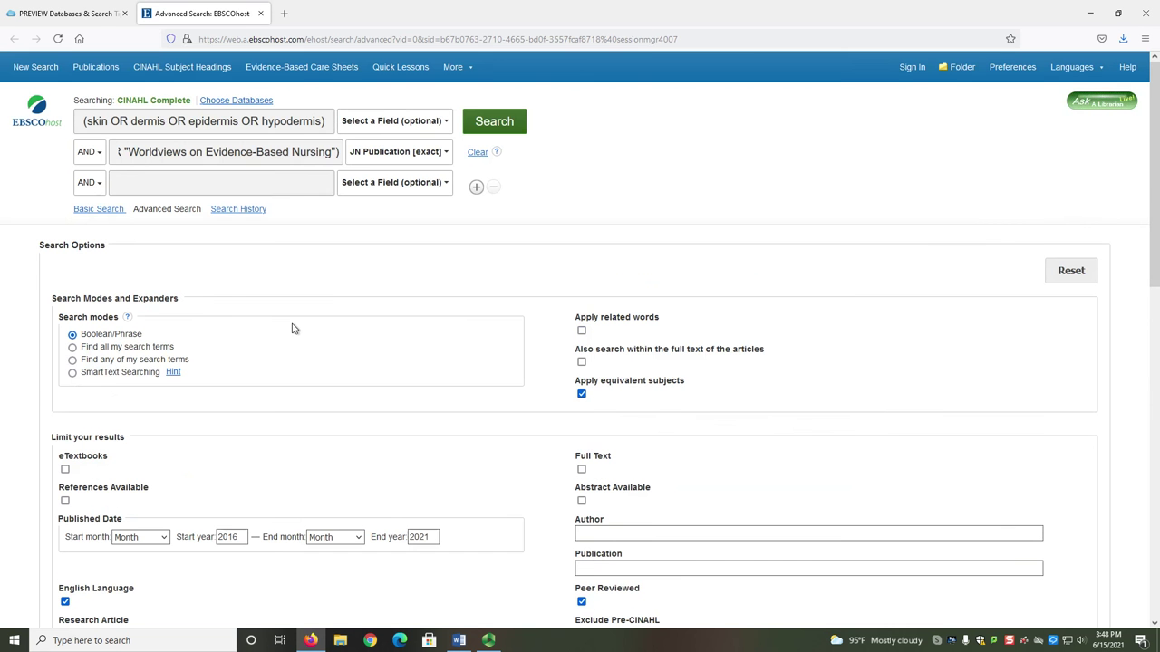
left_click(488, 134)
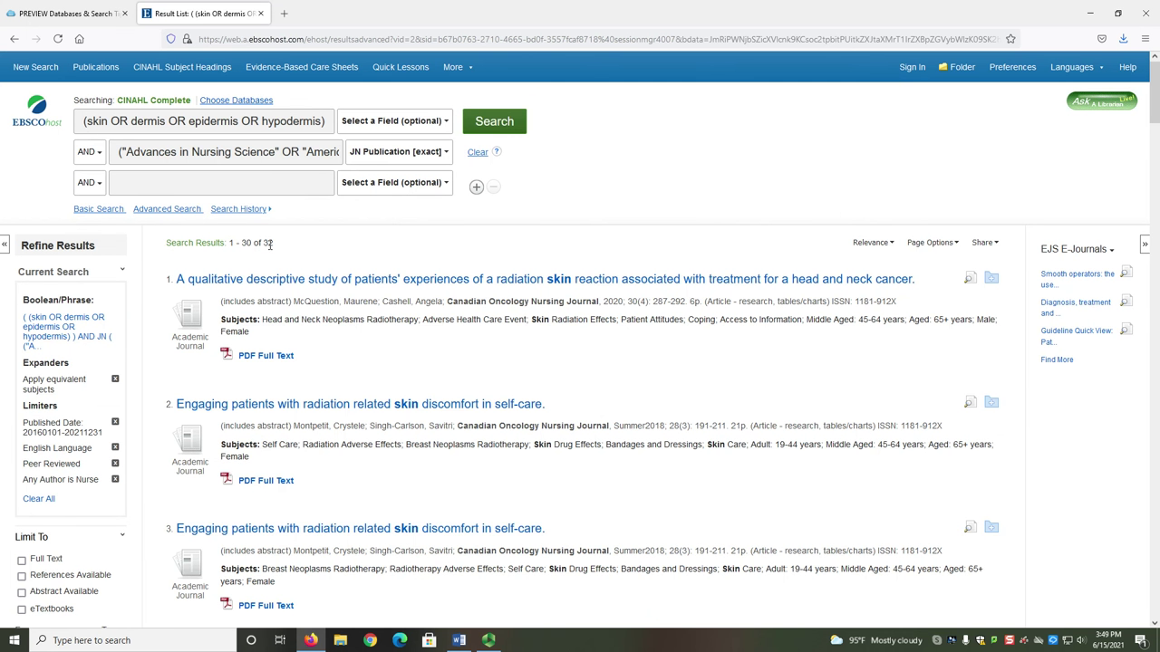
left_click_drag(276, 243, 263, 242)
left_click(308, 255)
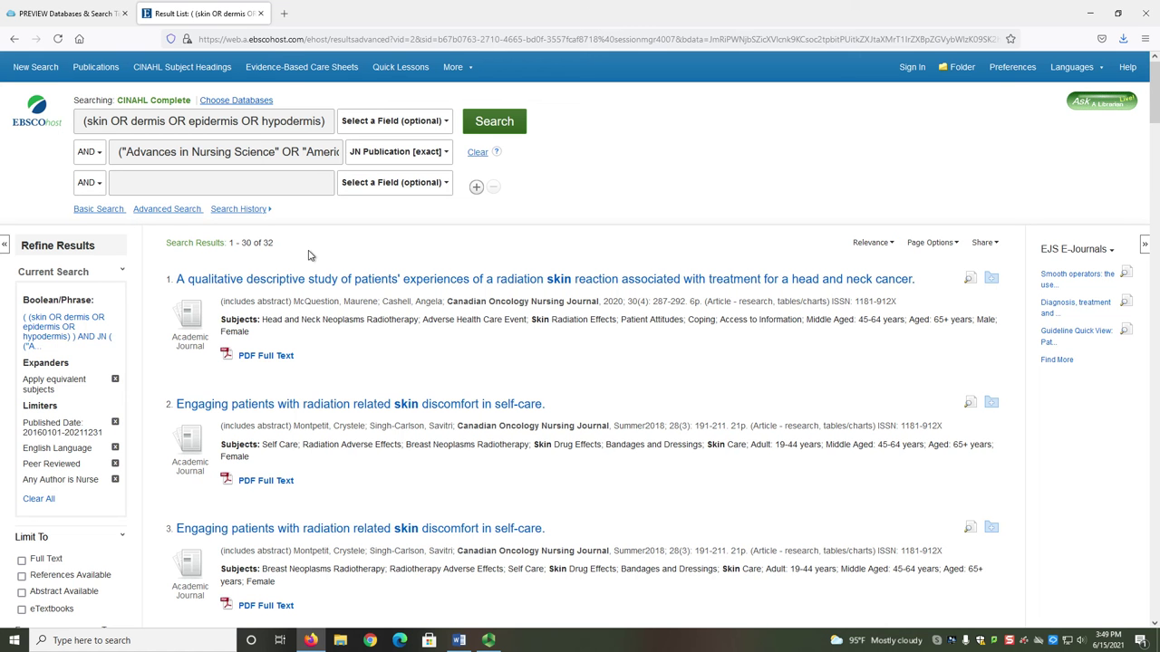
Remove the Any Author is Nurse limiter from the results and check the new result count
left_click(115, 480)
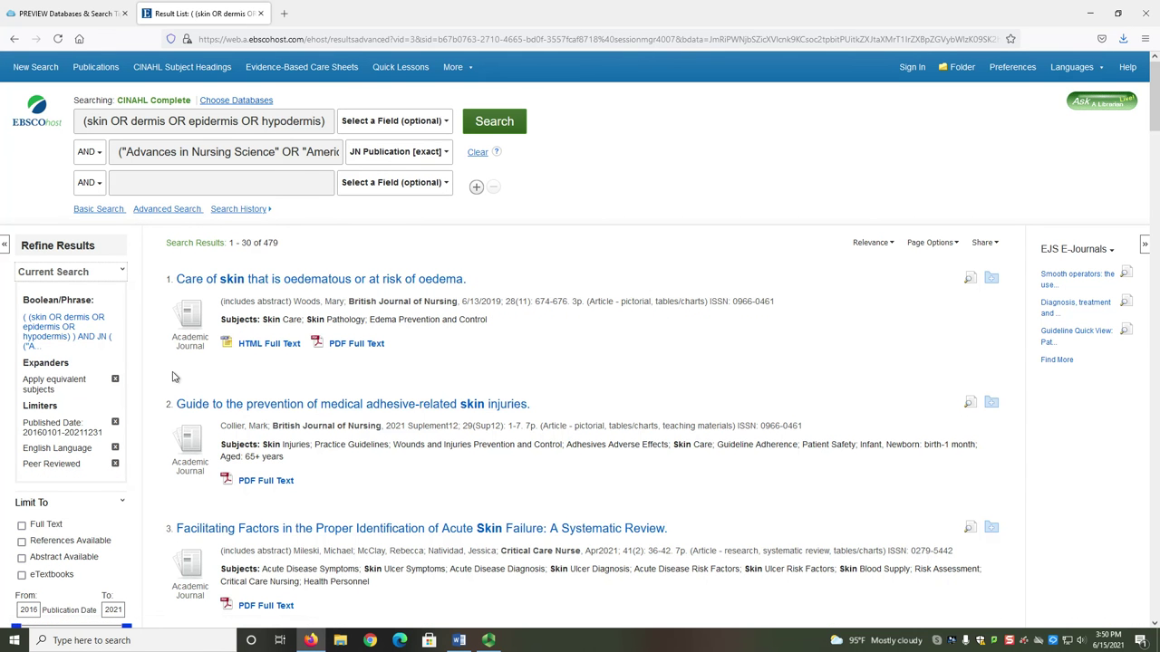
double_click(271, 243)
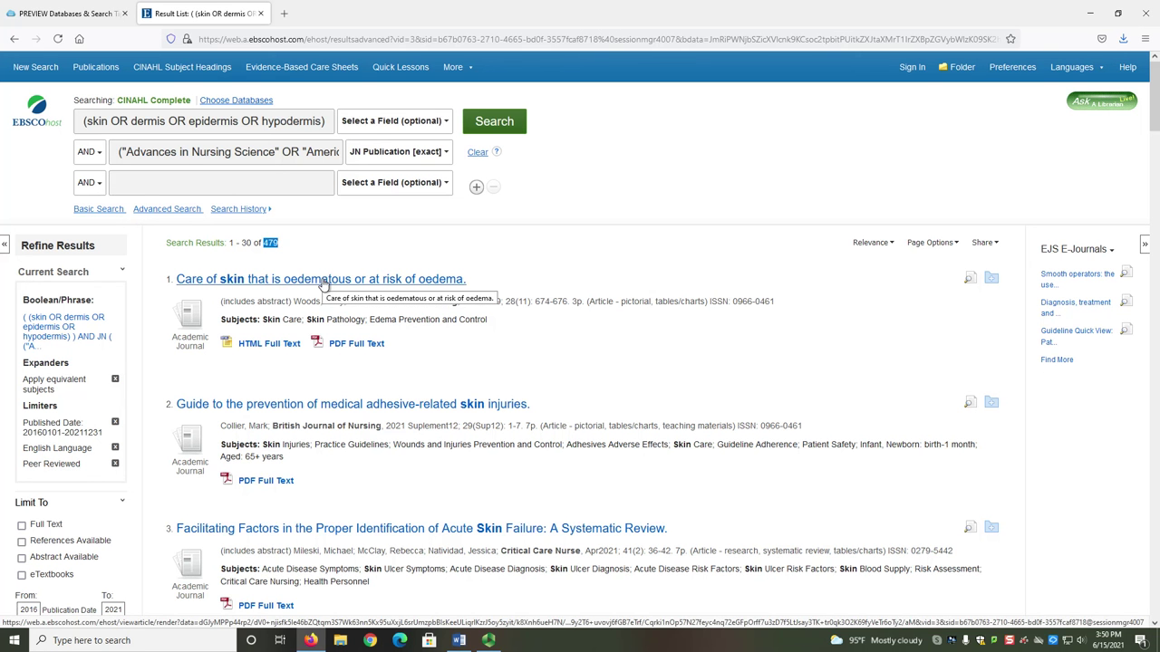
left_click(169, 365)
scroll(154, 344, "down", 3)
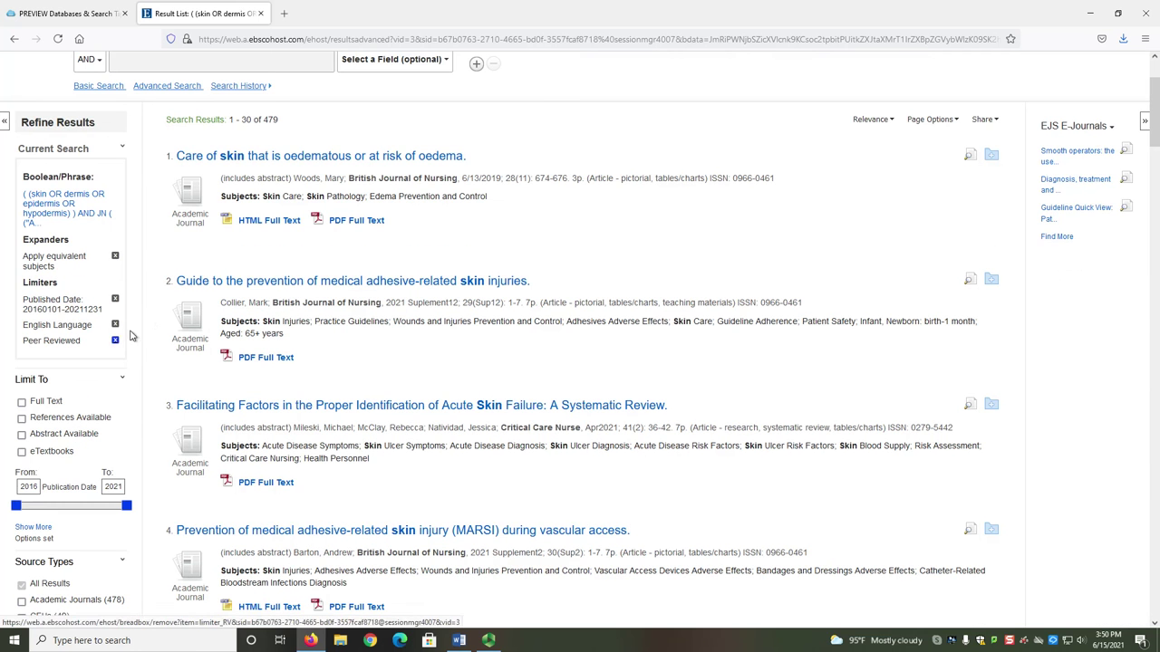
Check the author's affiliation in the record "Guide to the prevention of medical adhesive-related skin injuries", and return to a blank advanced search
left_click(189, 283)
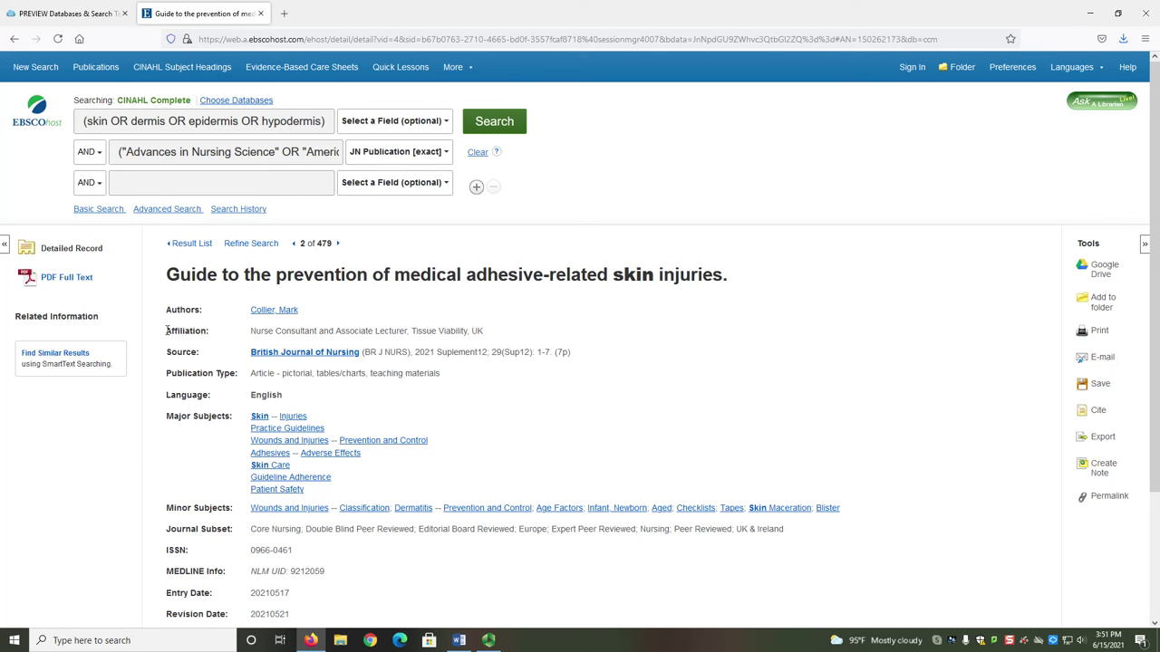
left_click_drag(165, 331, 317, 334)
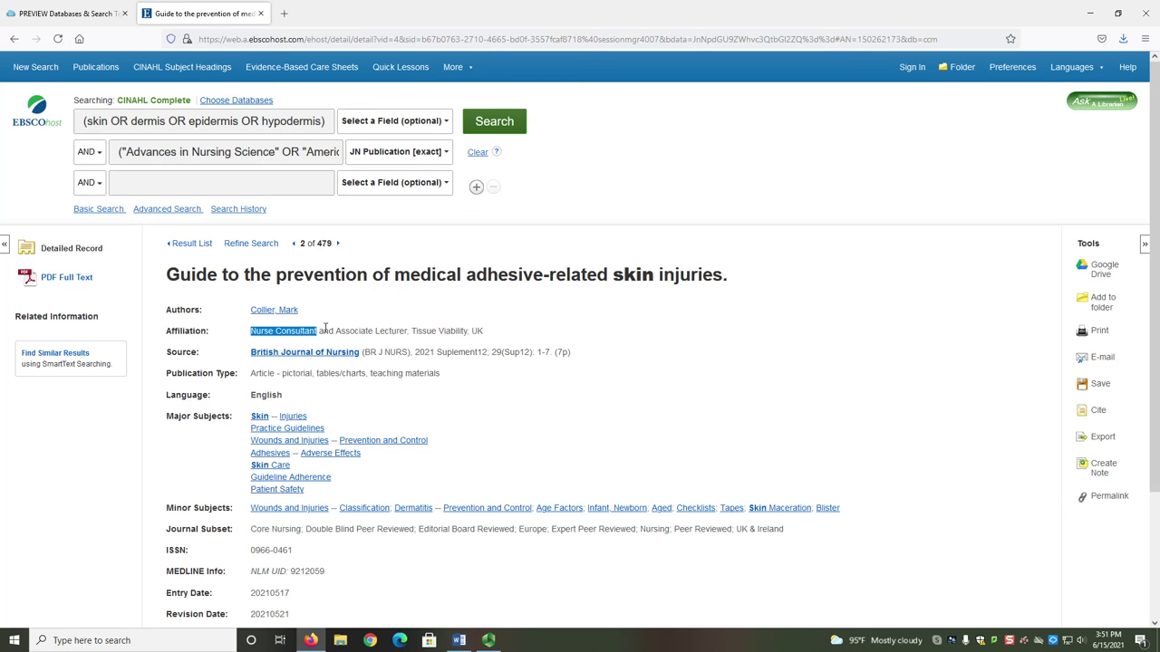
left_click(167, 209)
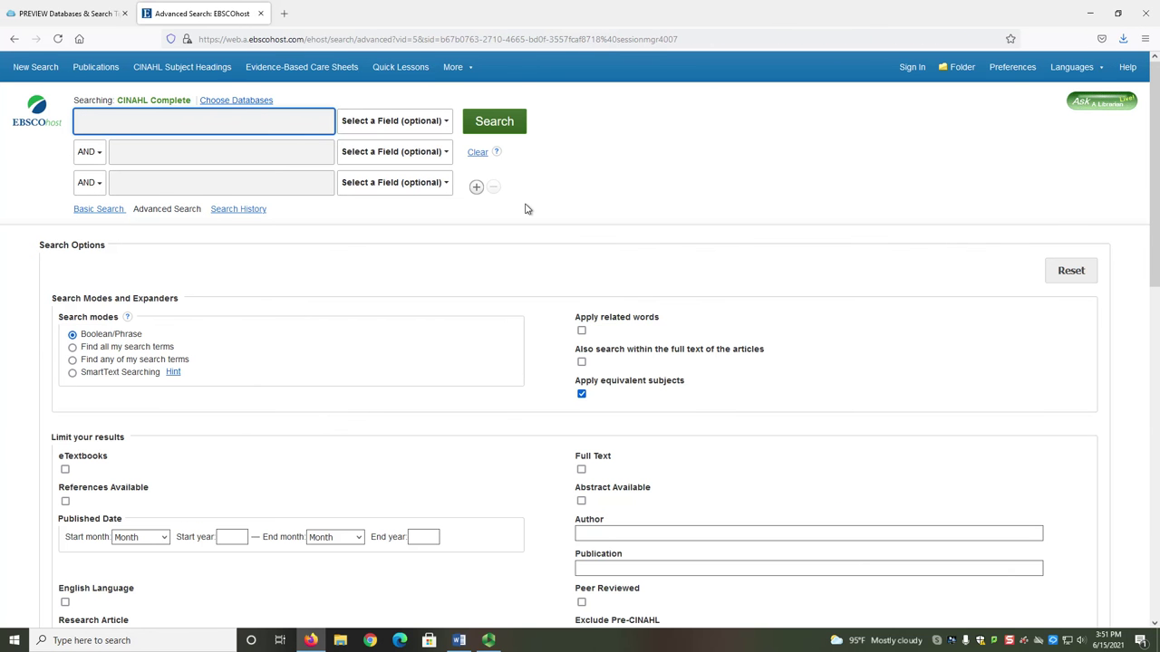